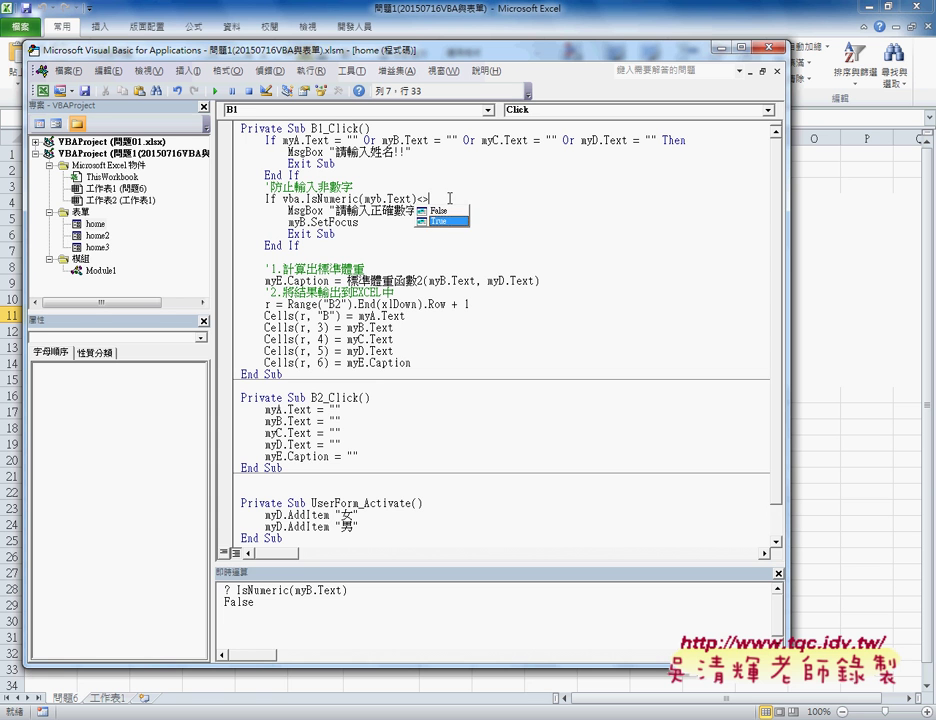
- Extend the If condition with 'Or' and a pasted copy of the myB IsNumeric test
key("Tab")
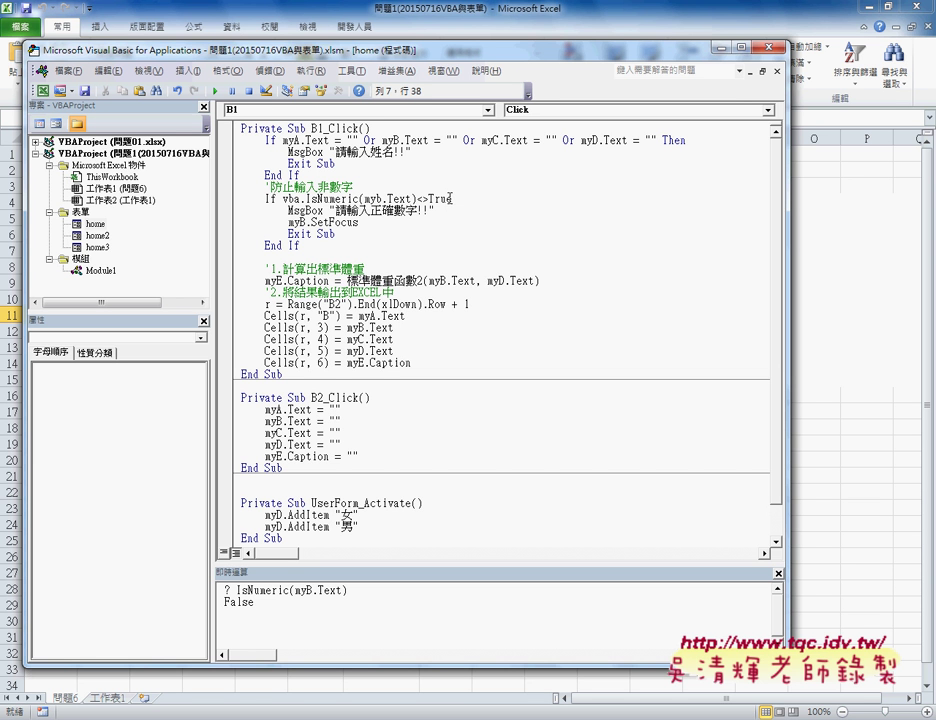
type("or")
mouse_move(442, 198)
left_mouse_down()
mouse_move(453, 198)
mouse_move(283, 199)
left_mouse_up()
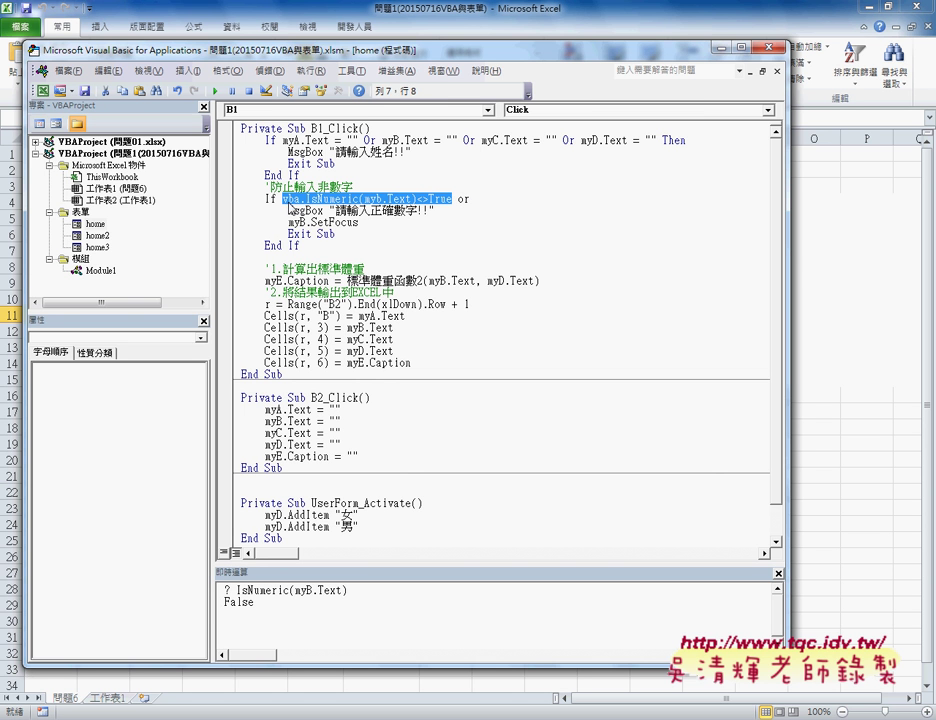
left_click(513, 198)
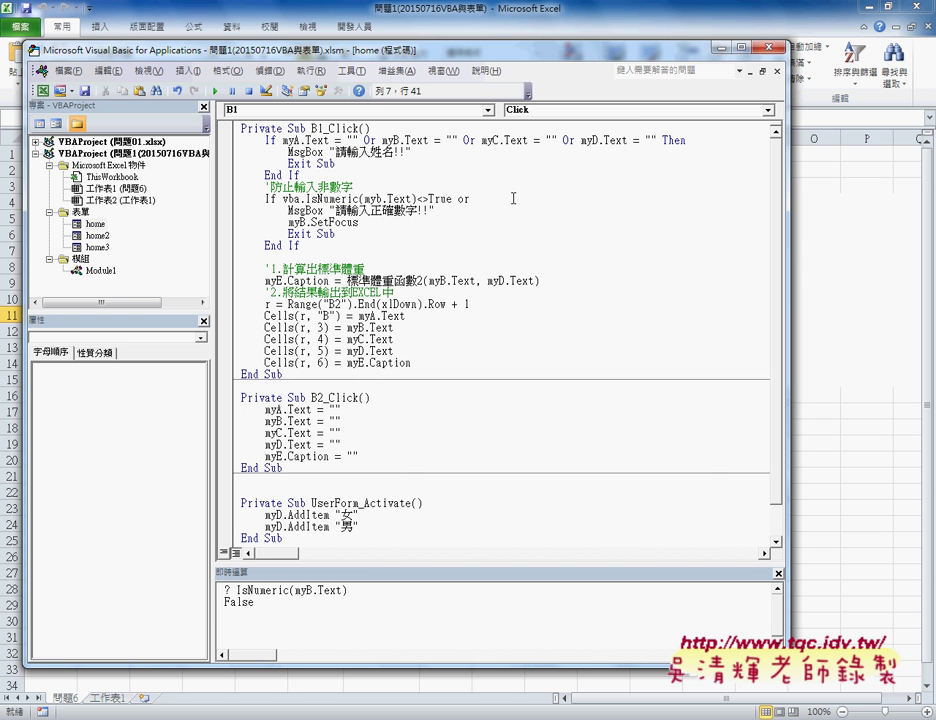
type("vba.IsNumeric(myb.Text)<>True")
- Make the copied test check myC.Text, end the line with Then, and add a comma after the MsgBox prompt
left_click_drag(561, 199, 569, 199)
type("C")
left_click(665, 198)
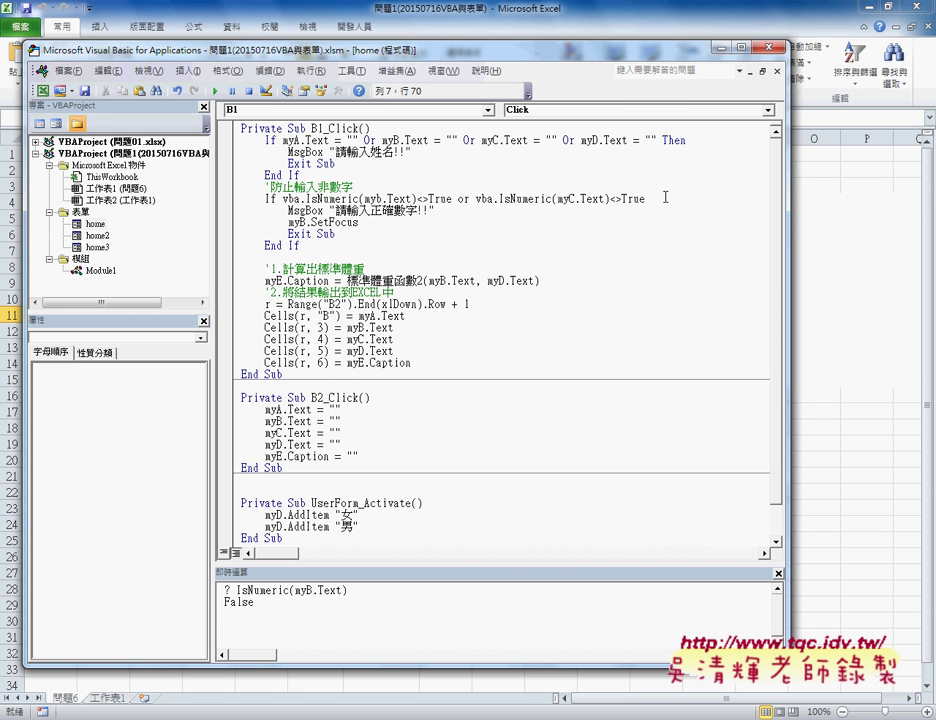
type(" then")
left_click(445, 234)
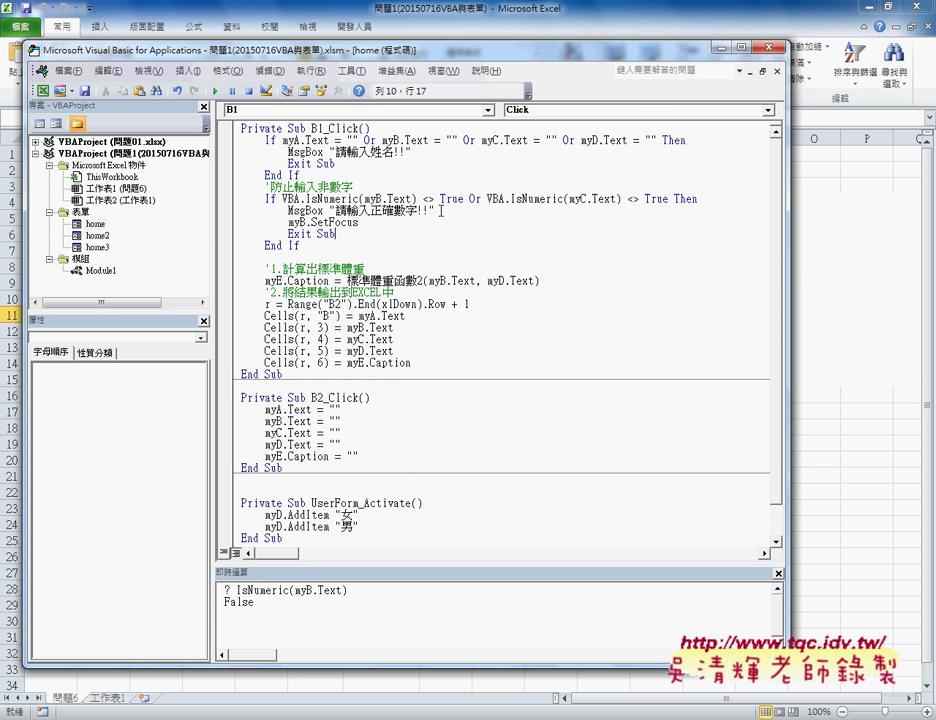
left_click(501, 212)
type(",")
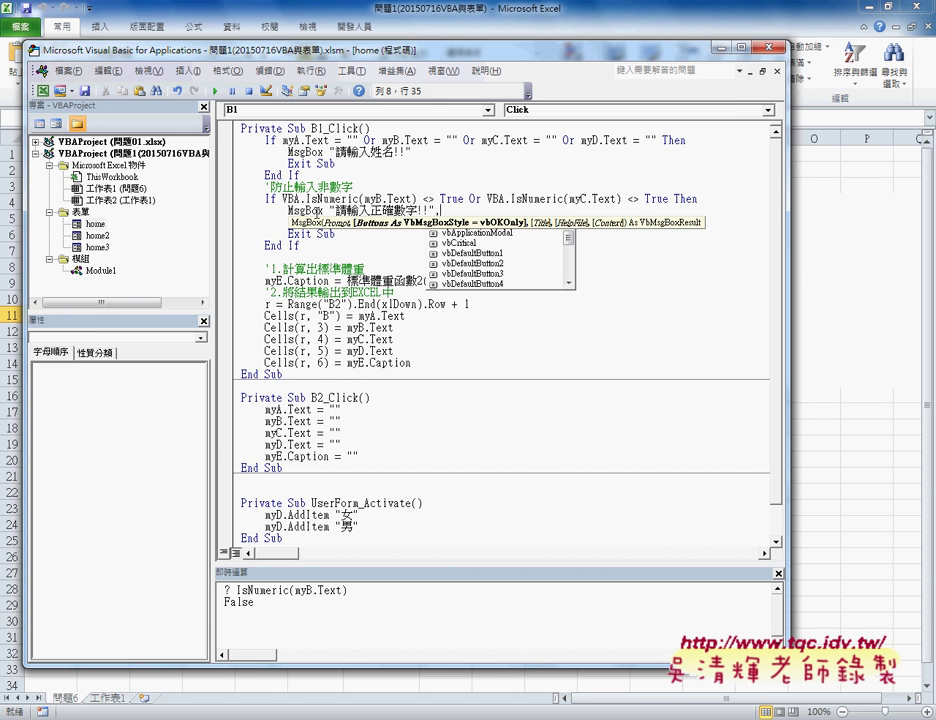
- Choose vbInformation from the constants list as the MsgBox's second argument
key("Down")
key("Down")
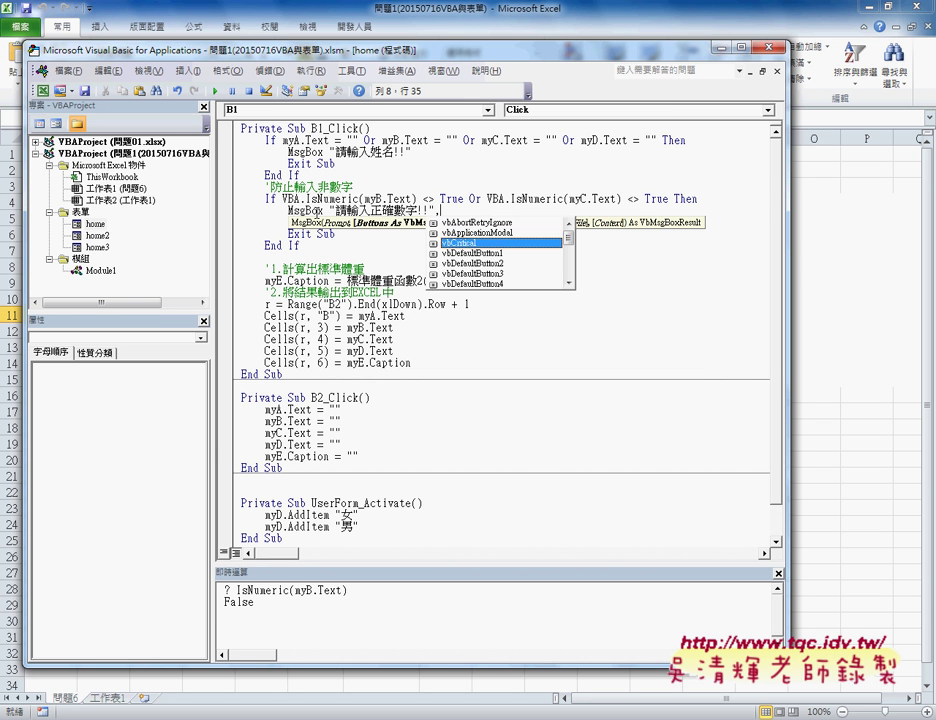
key("Down")
key("Down")
key("Down")
key("Down")
key("Down")
key("Down")
key("Down")
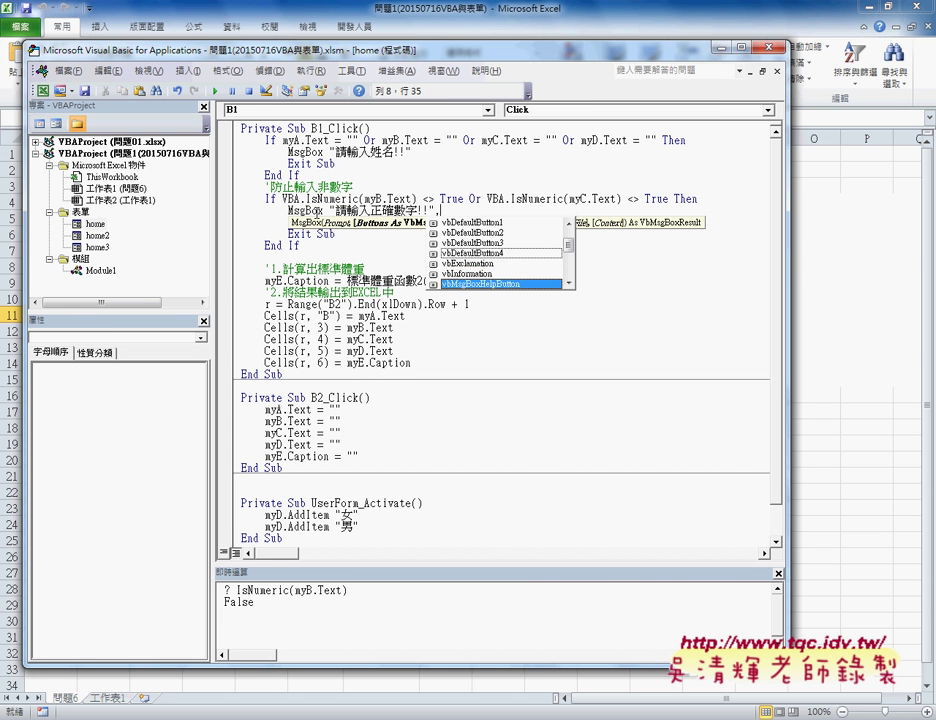
key("Down")
key("Down")
key("Down")
key("Down")
key("Down")
key("Down")
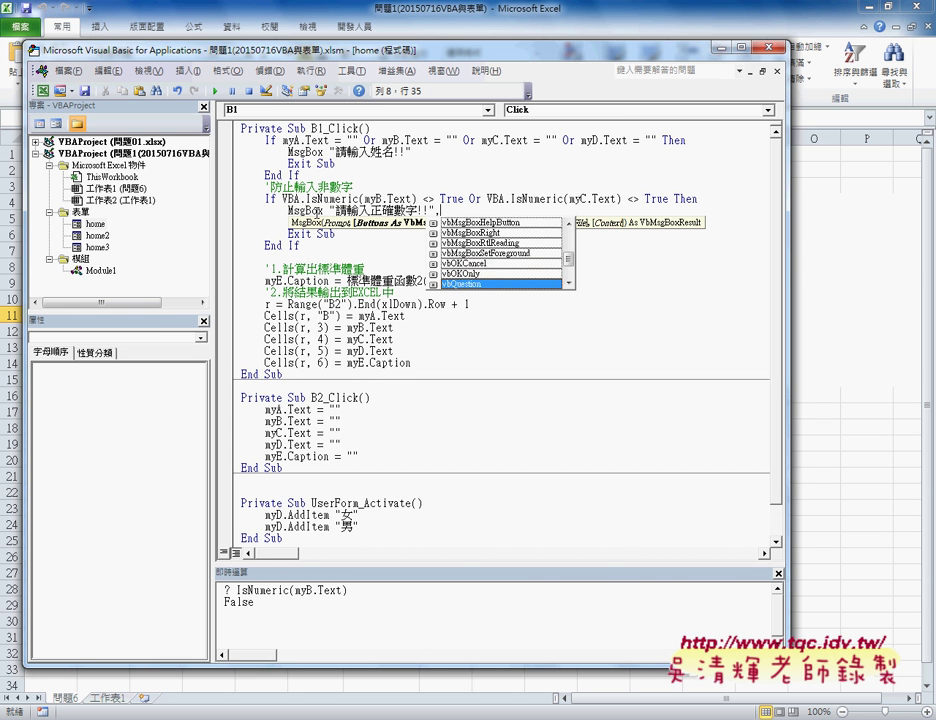
key("Down")
key("Down")
key("Up")
key("Up")
key("Up")
key("Up")
key("Down")
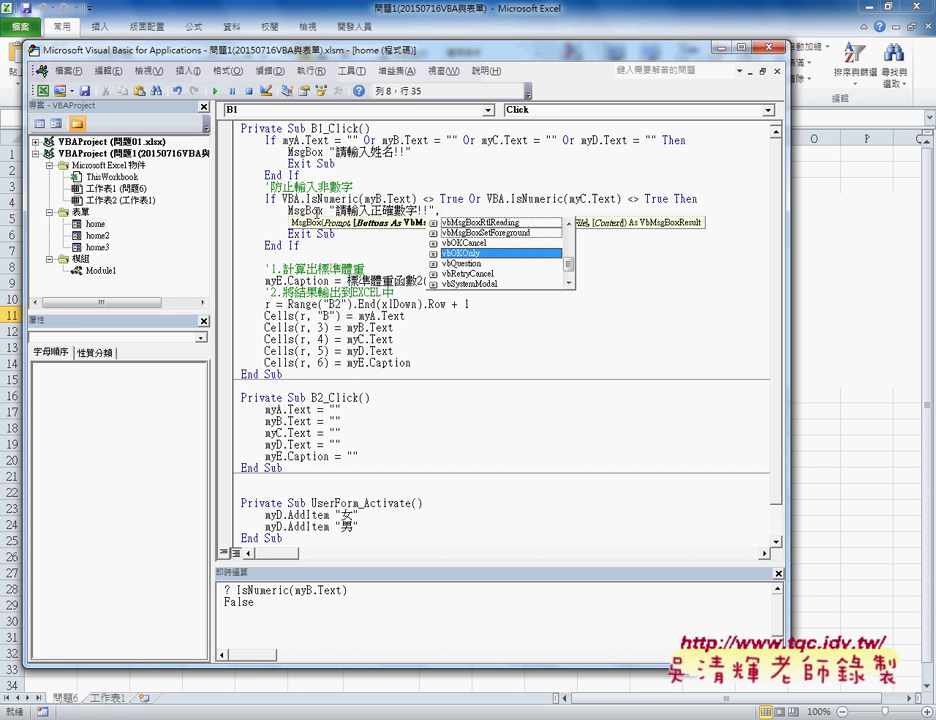
key("Down")
key("Down")
key("Down")
key("Down")
key("Down")
key("Up")
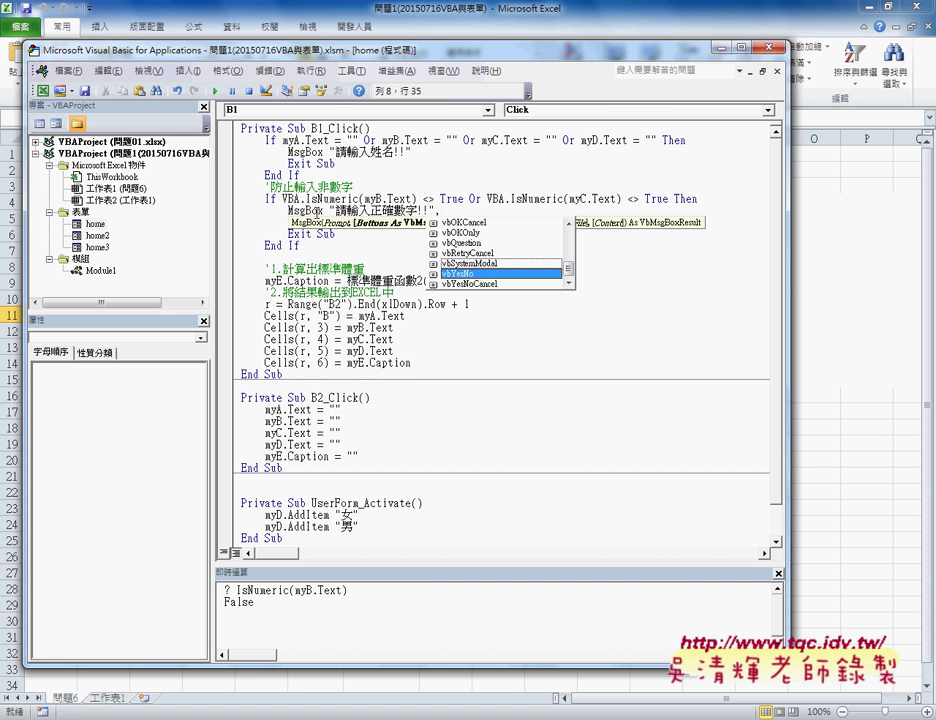
key("Up")
key("Up")
key("Up")
key("Up")
key("Up")
key("Up")
key("Up")
key("Up")
key("Up")
key("Up")
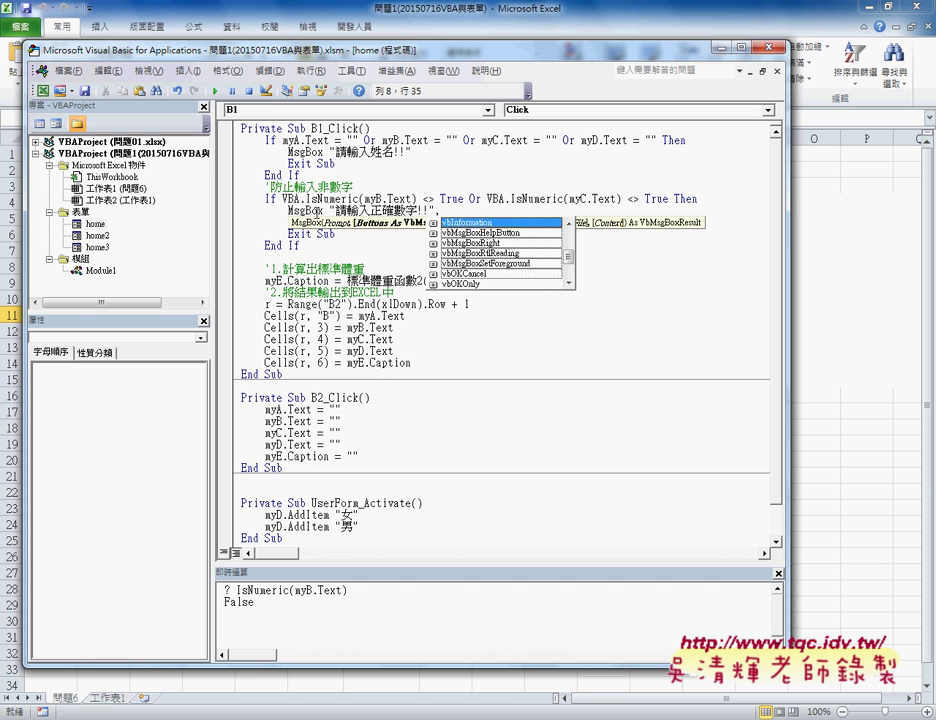
key("Up")
key("Up")
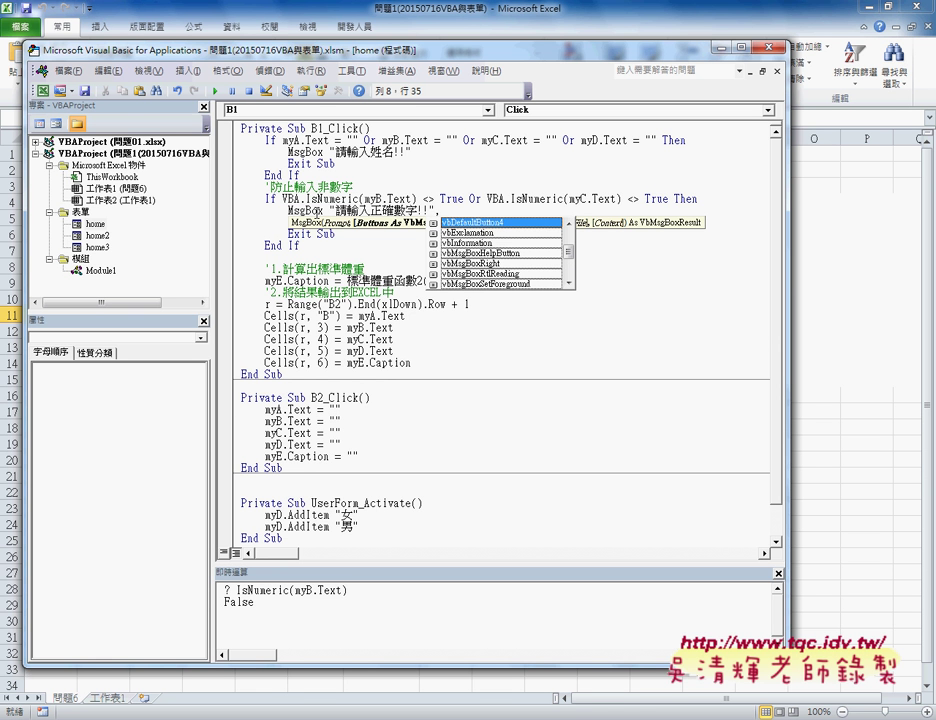
key("Down")
key("Down")
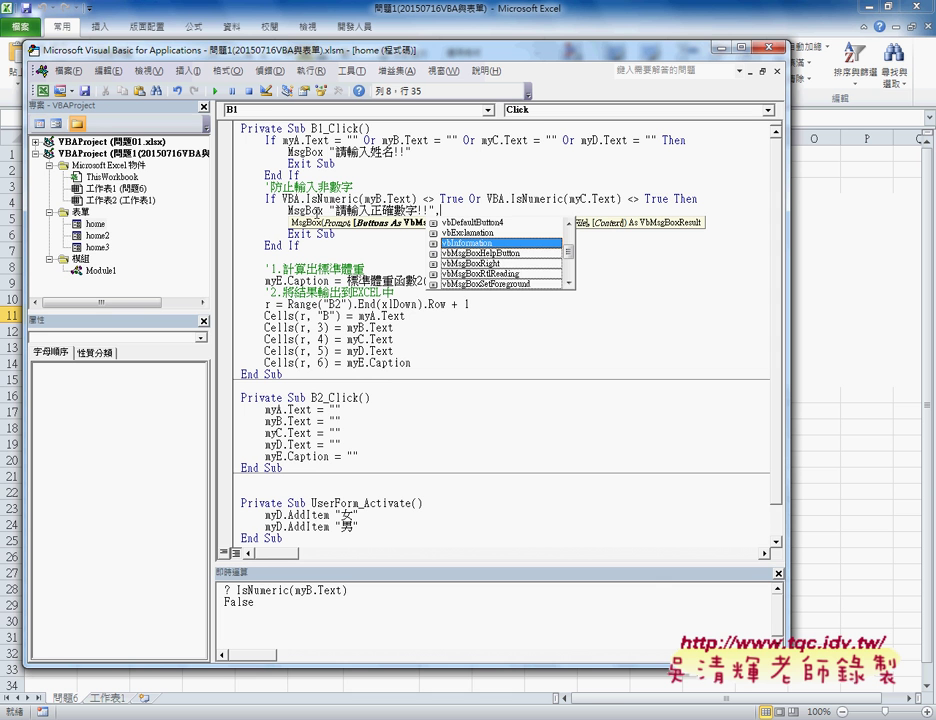
key("space")
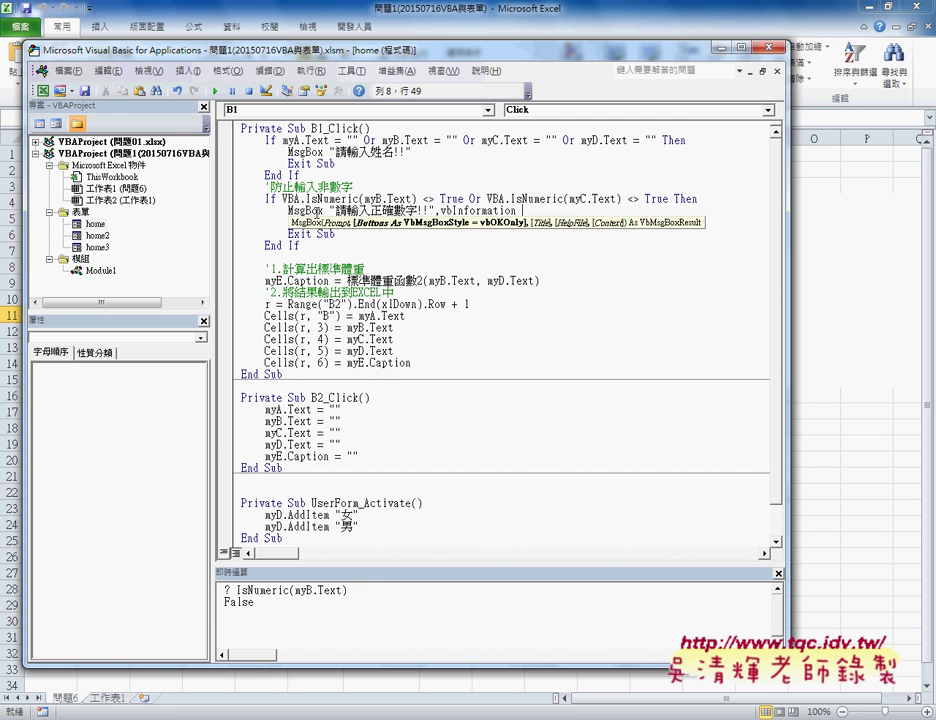
- Add a myB.SetFocus line before Exit Sub and highlight the IsNumeric check
left_click_drag(522, 211, 437, 211)
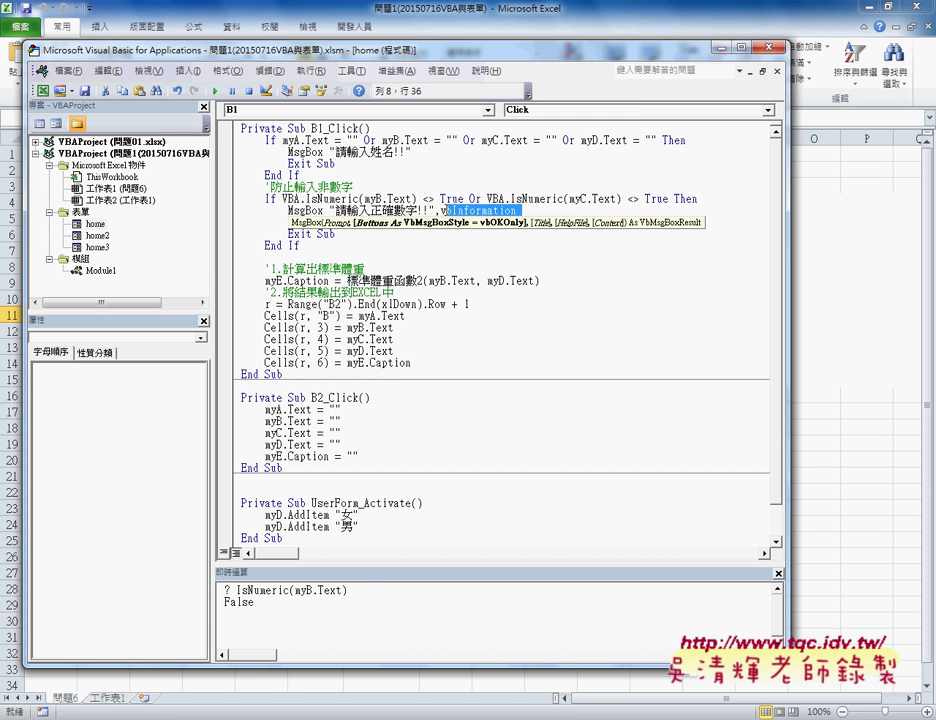
type("myB.SetFocus")
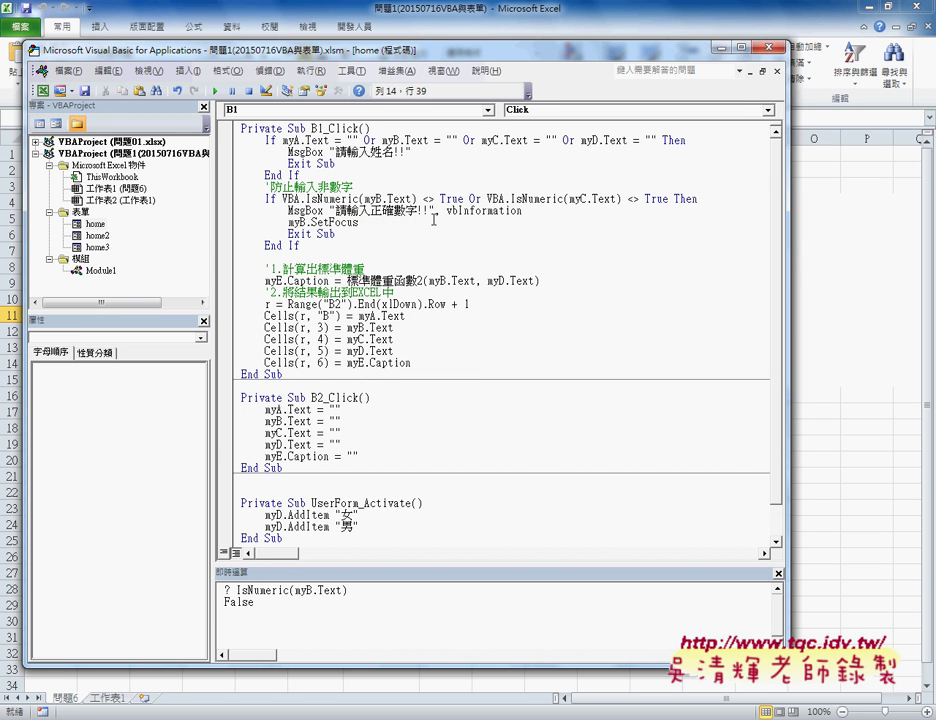
left_click(465, 281)
left_click_drag(289, 199, 359, 199)
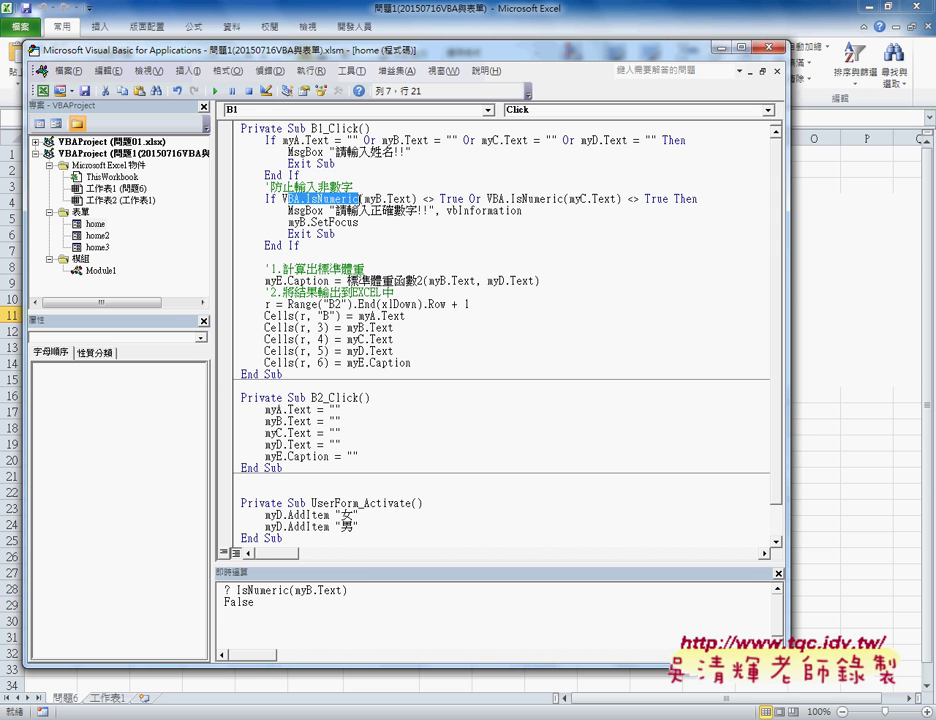
left_click(331, 210)
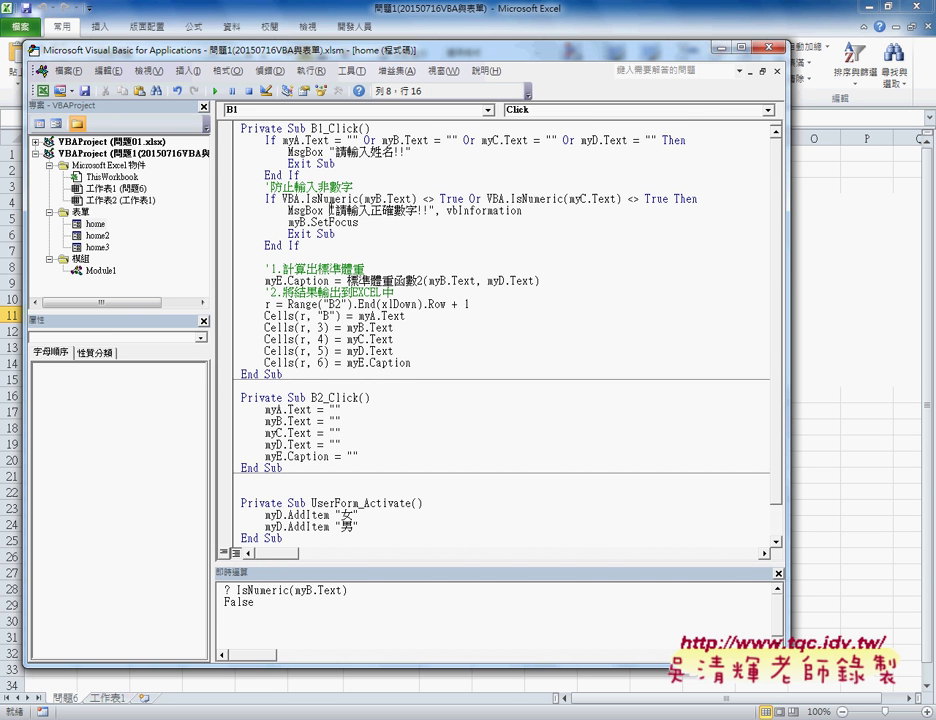
- Run the form and enter name XXX, height XXX, weight XX and gender 女
key("F5")
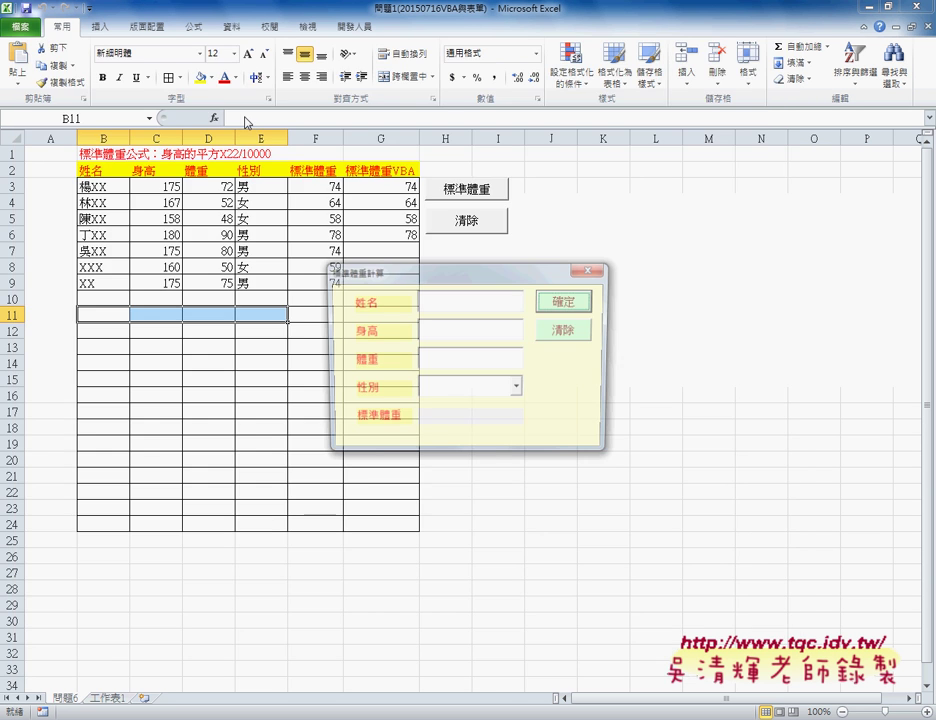
left_click(449, 296)
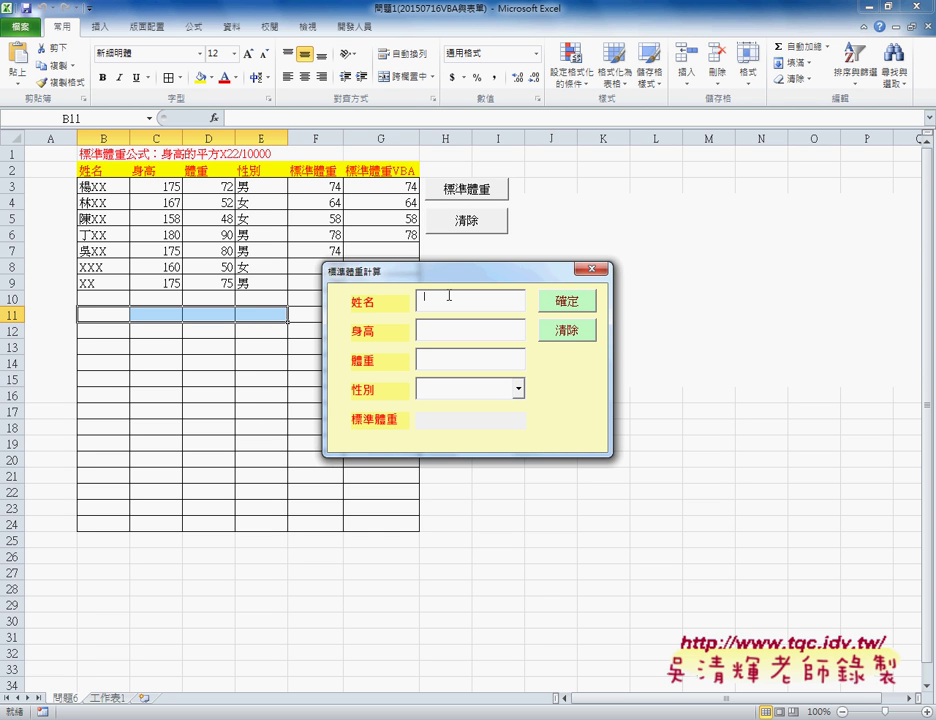
type("XXX")
key("Tab")
type("XXX")
key("Tab")
type("XX")
key("Tab")
type("女")
- Submit the form, move the information-icon warning aside to inspect it, then dismiss it with 確定
left_click(567, 303)
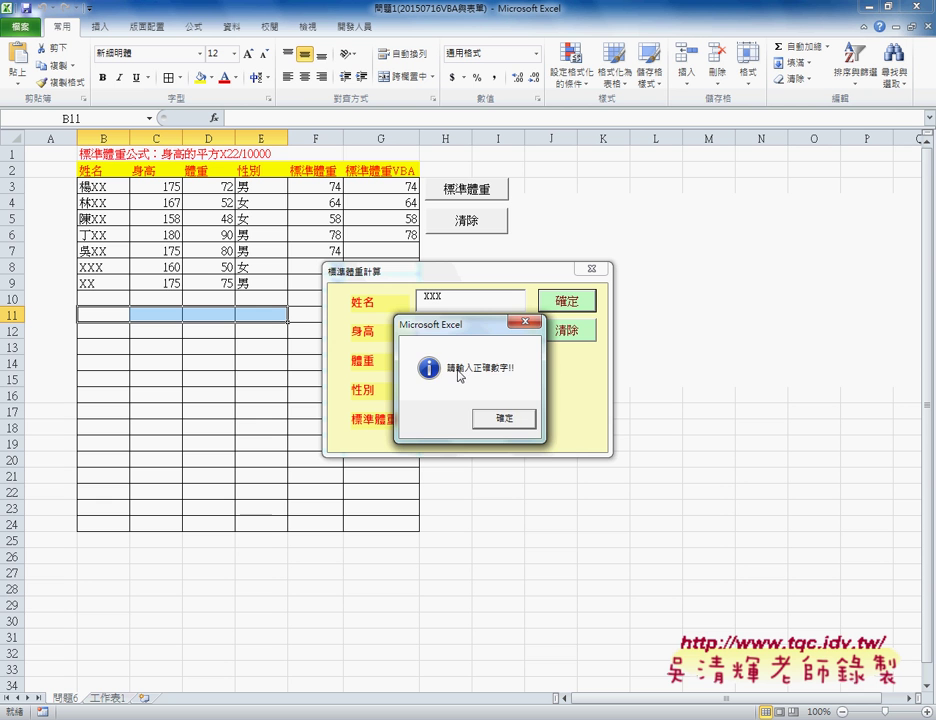
left_click_drag(475, 330, 582, 318)
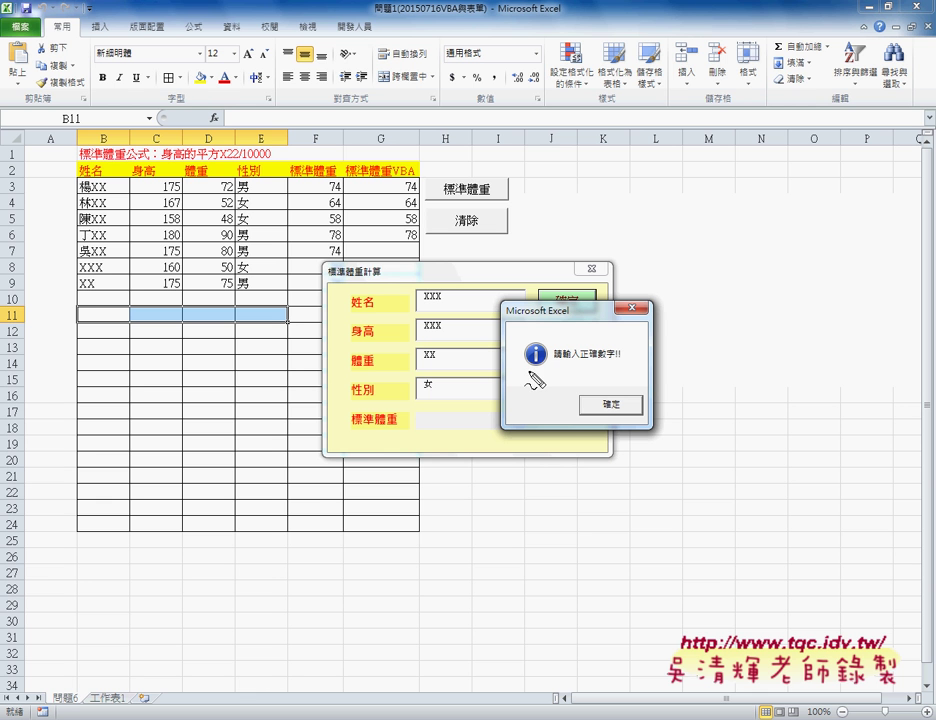
left_click_drag(523, 370, 538, 369)
key("e")
left_click_drag(520, 333, 553, 375)
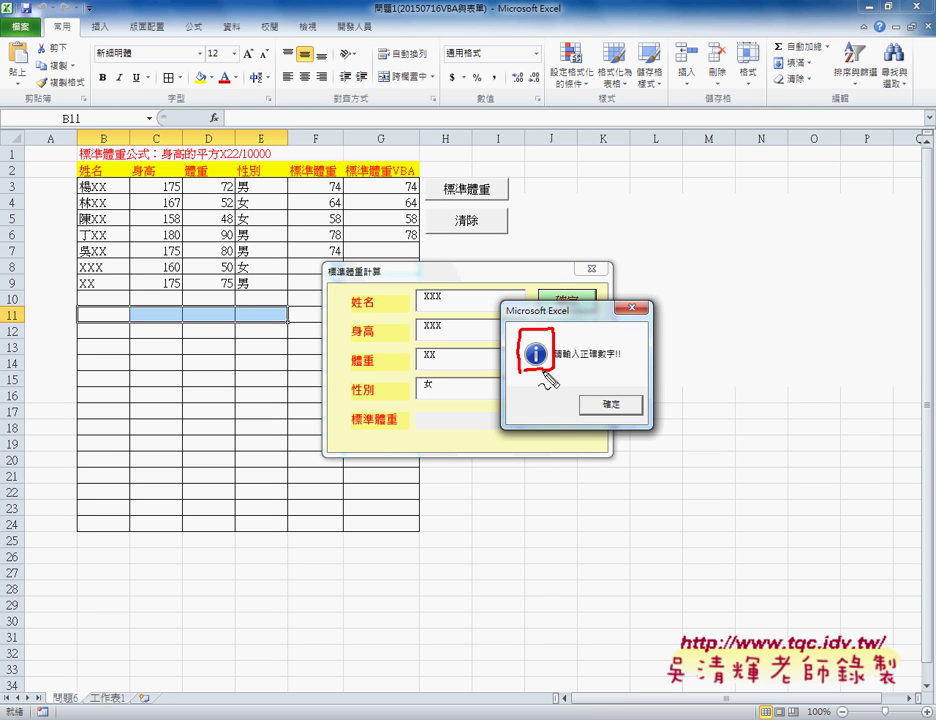
key("Escape")
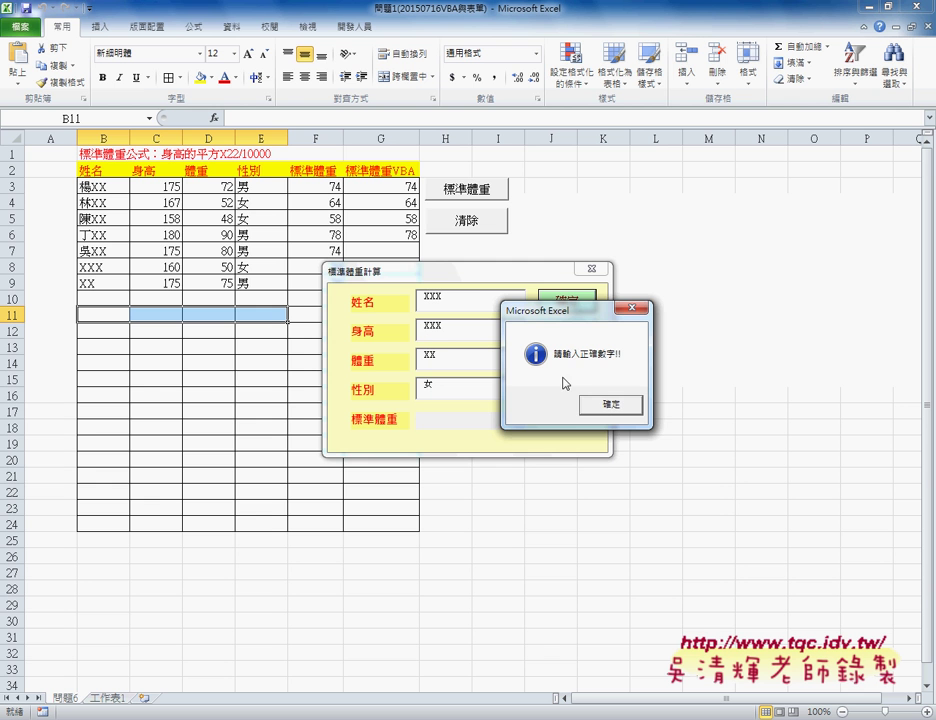
left_click(606, 406)
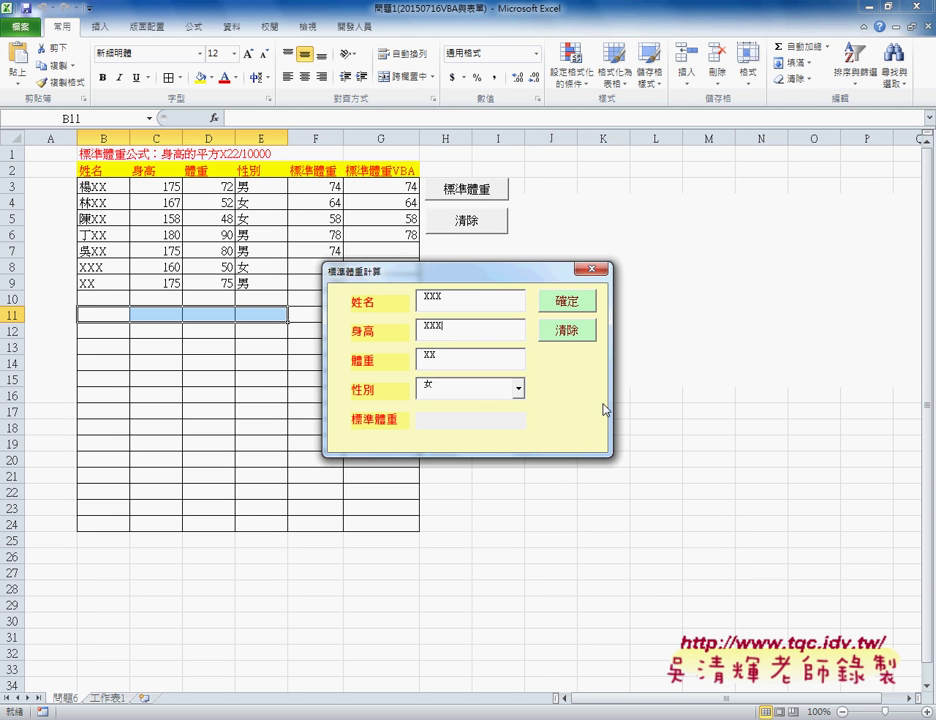
- Change the height to 175, resubmit, and dismiss the remaining weight warning
double_click(465, 331)
type("175")
left_click(553, 300)
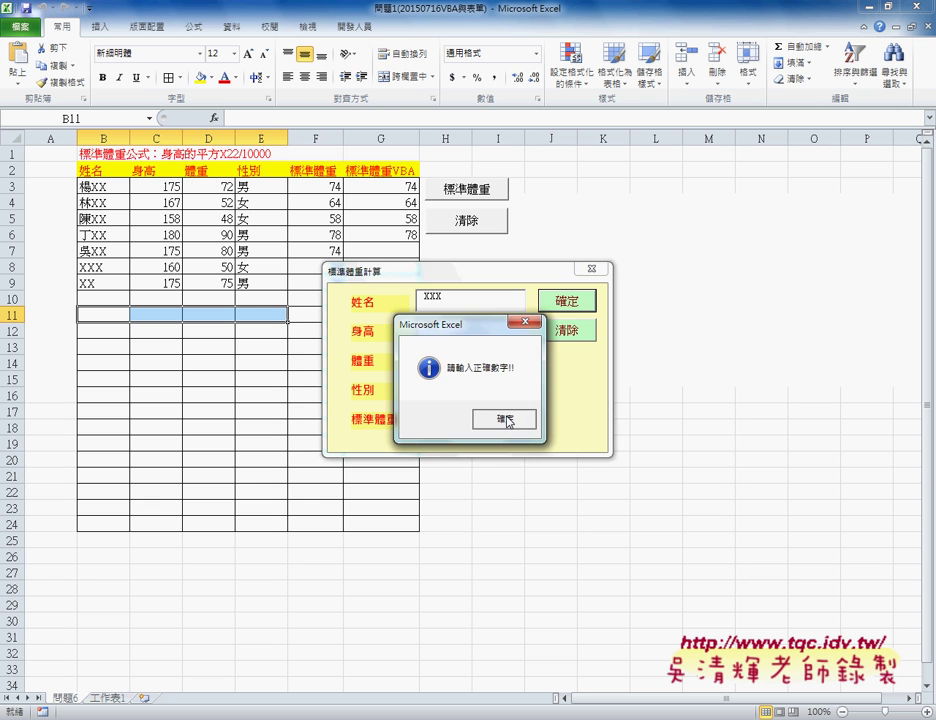
left_click(505, 417)
- Change the weight to 65 and submit, check the new row 10 result of 71, then close the form
left_click(445, 358)
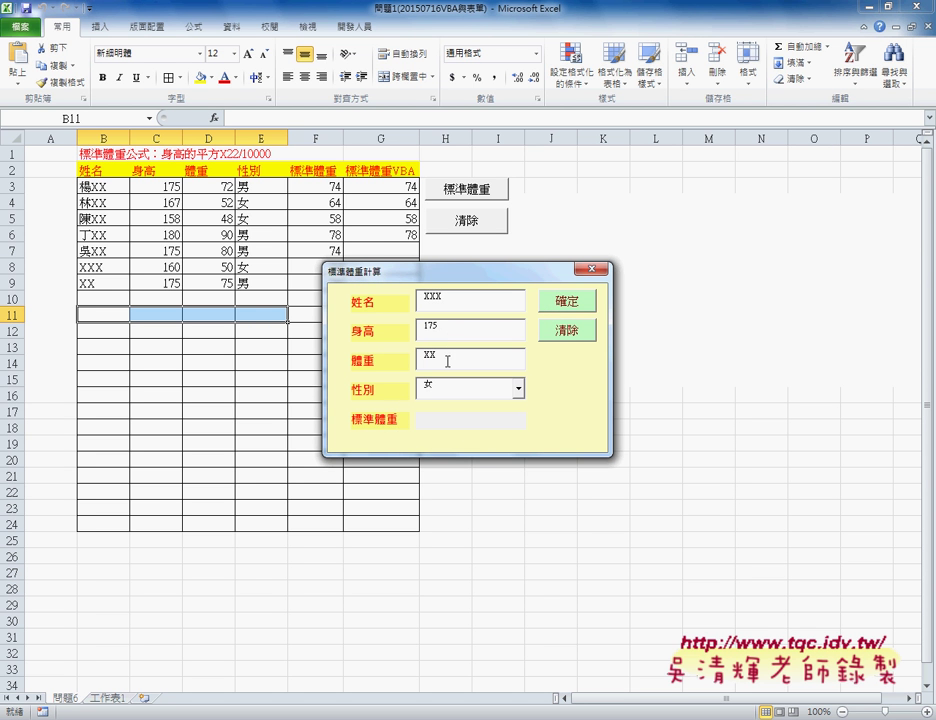
left_click_drag(445, 356, 407, 357)
type("65")
left_click(568, 307)
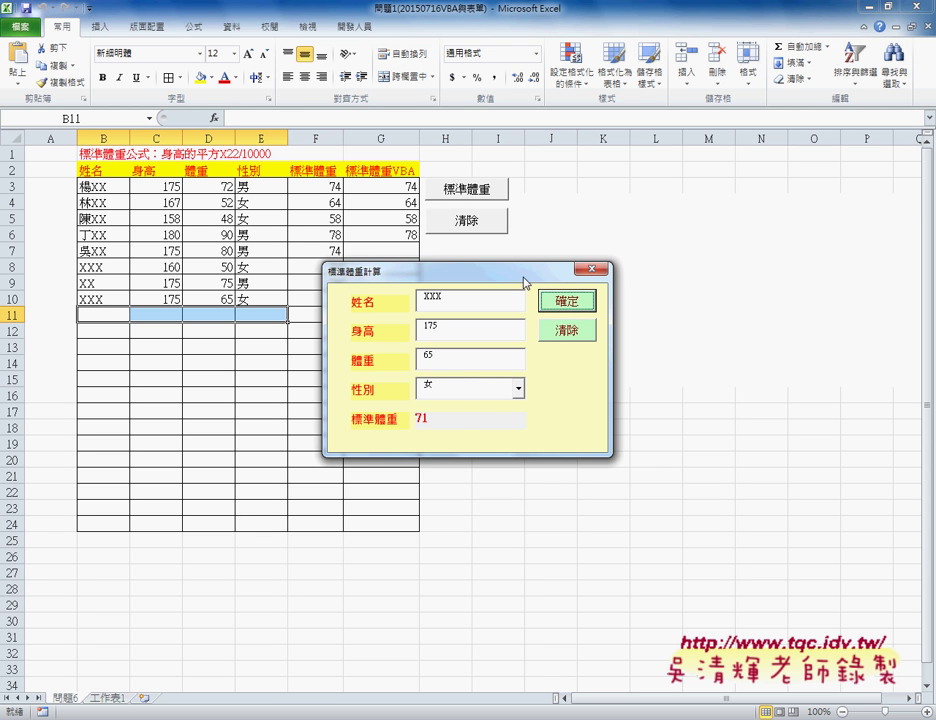
left_click_drag(514, 274, 628, 276)
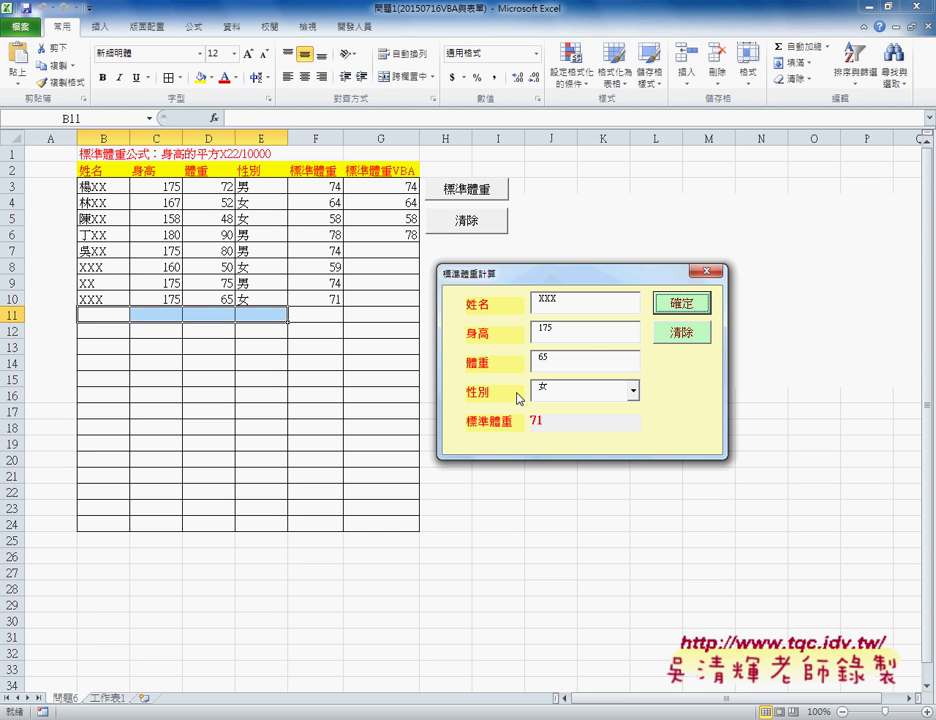
left_click(707, 273)
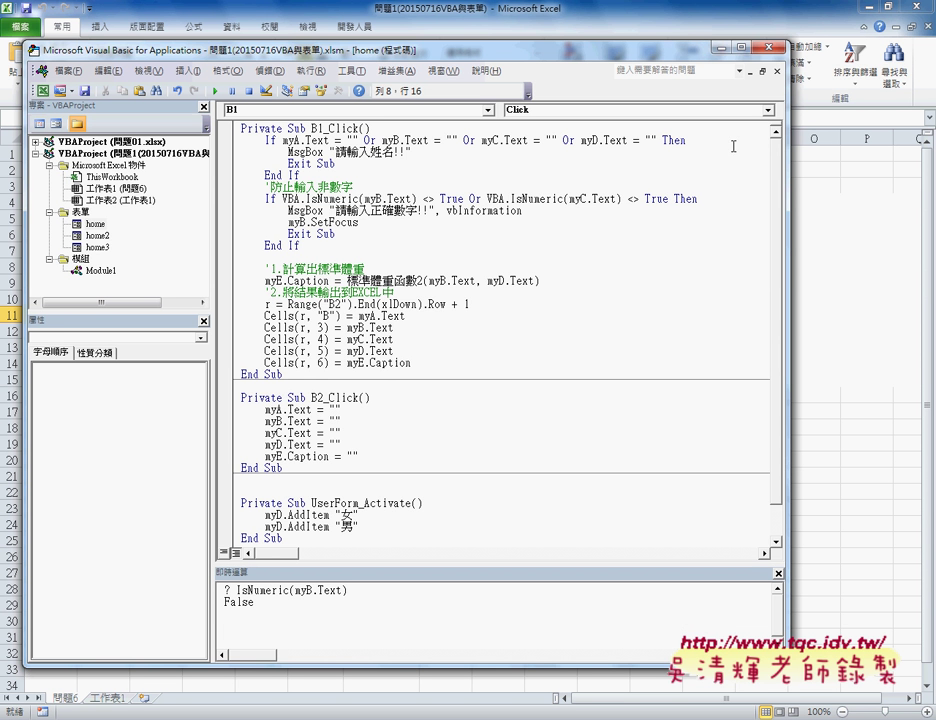
- Close the code window, open the home UserForm in the designer, and select the myB height box
left_click(778, 75)
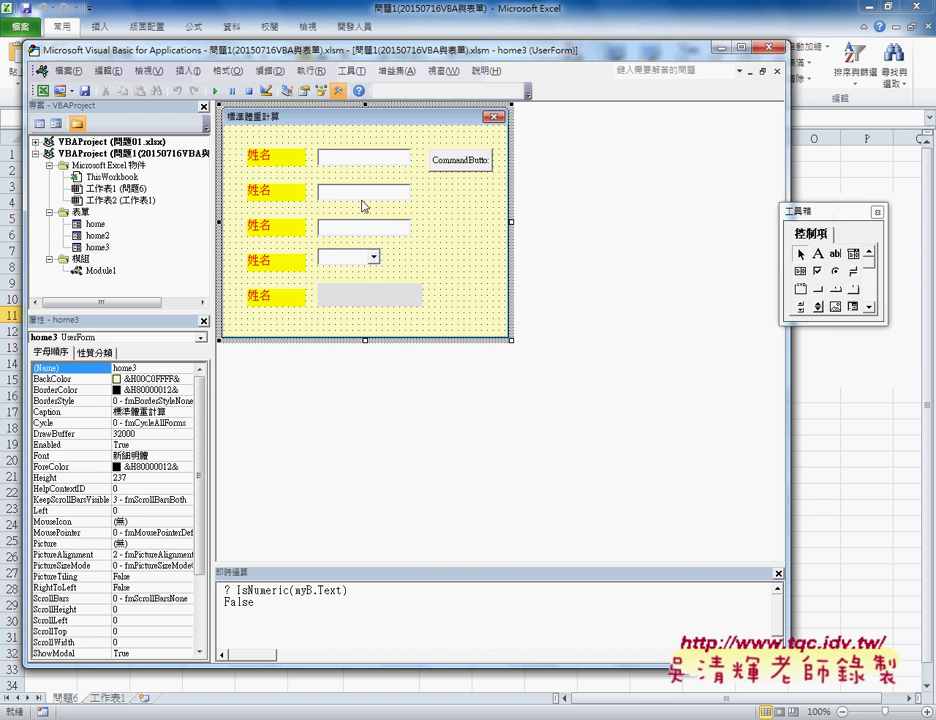
double_click(95, 224)
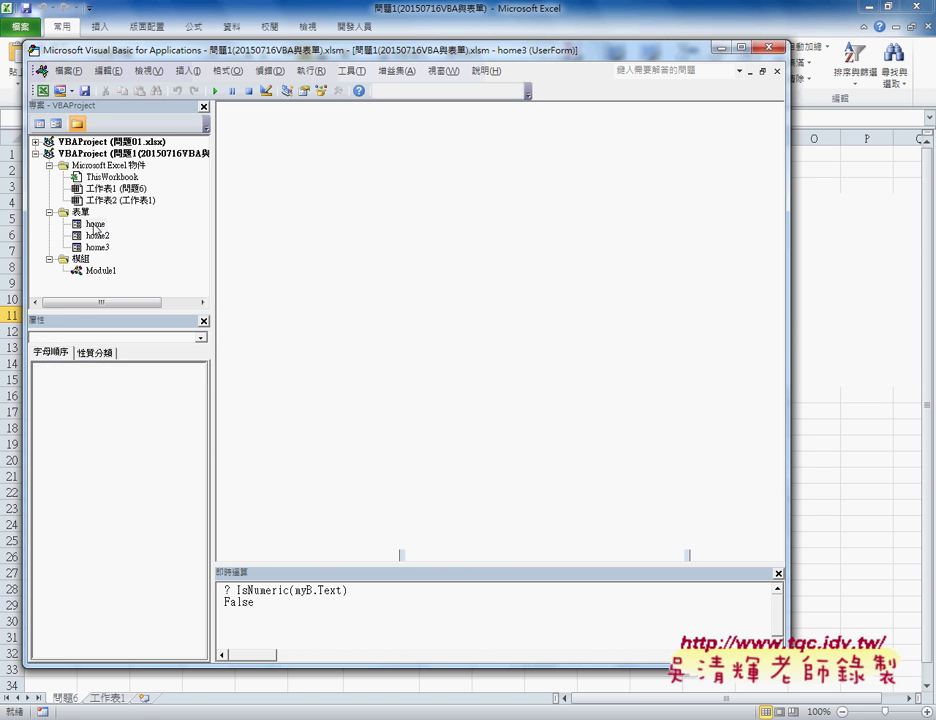
left_click(331, 182)
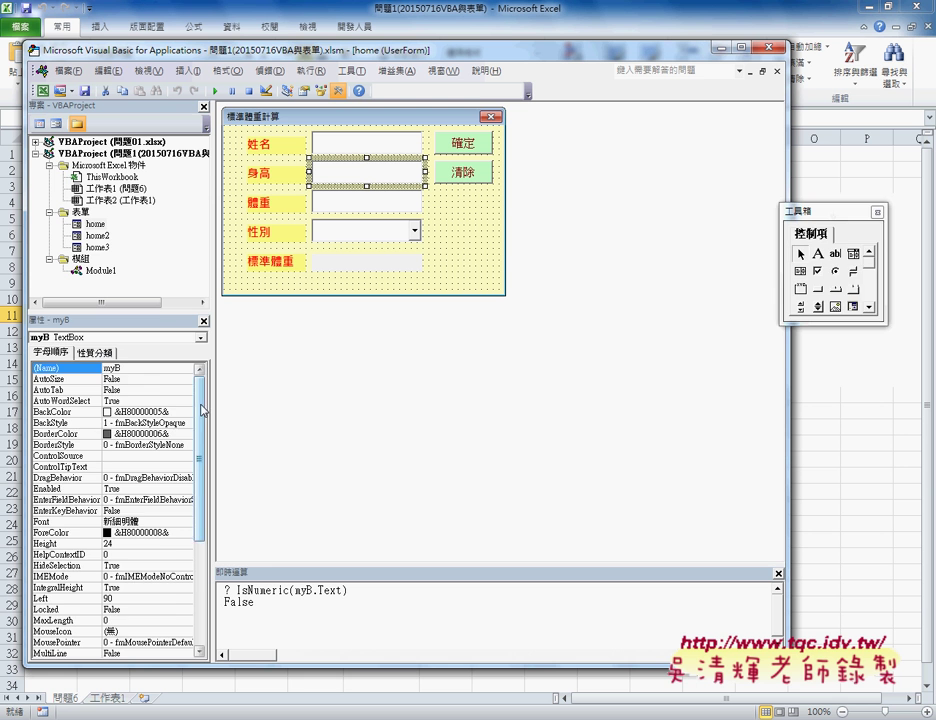
- Set the height text box myB's MaxLength to 3
left_click_drag(201, 411, 202, 516)
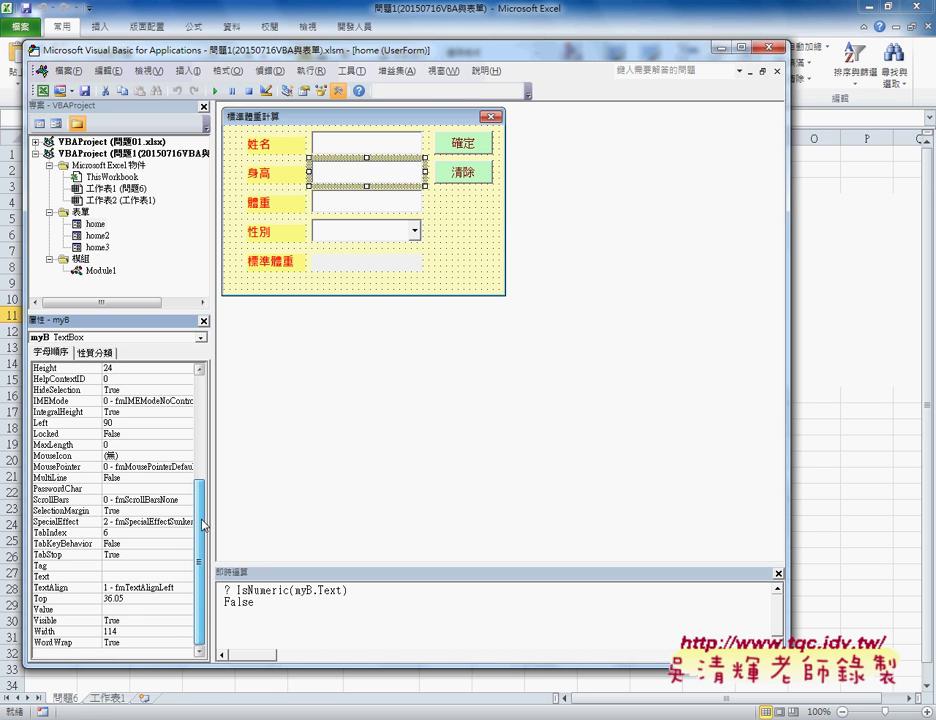
left_click(46, 446)
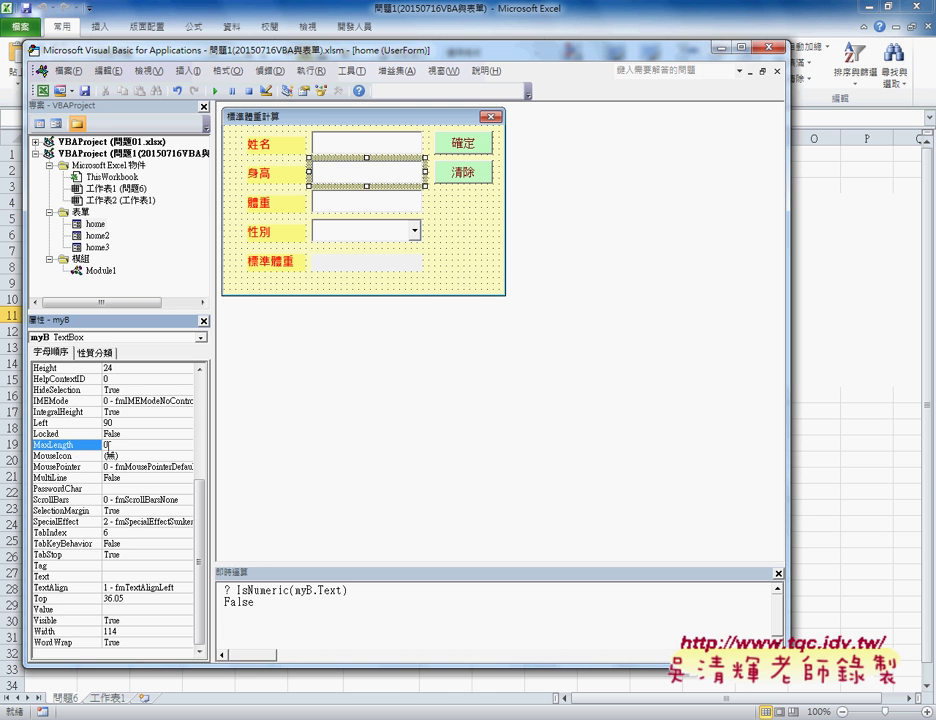
left_click(154, 449)
type("3")
- Set the weight text box myC's MaxLength to 3
left_click(372, 207)
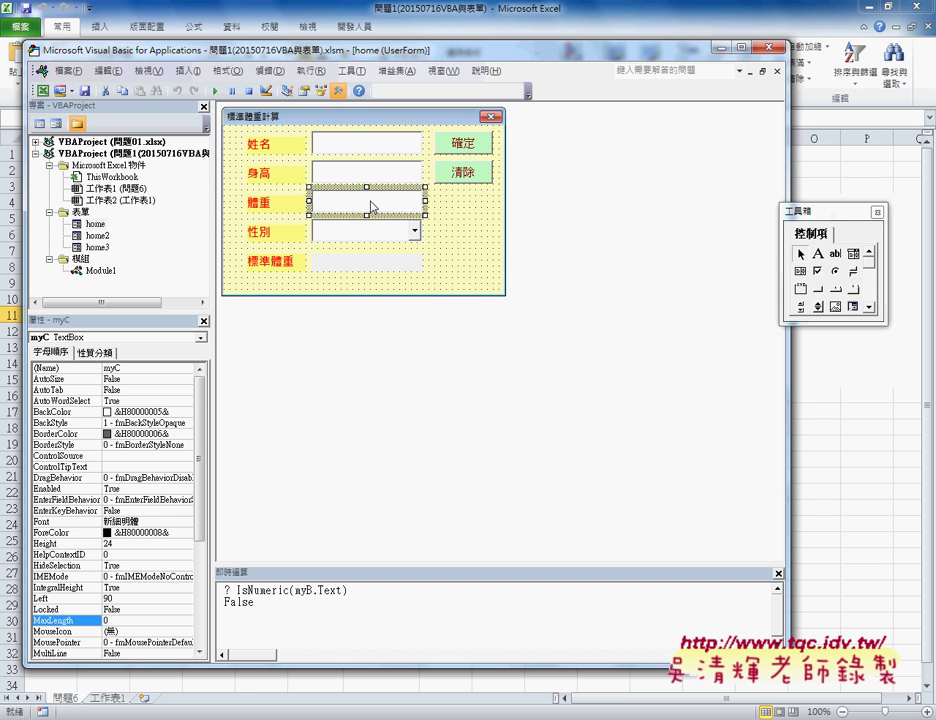
left_click(113, 621)
type("3")
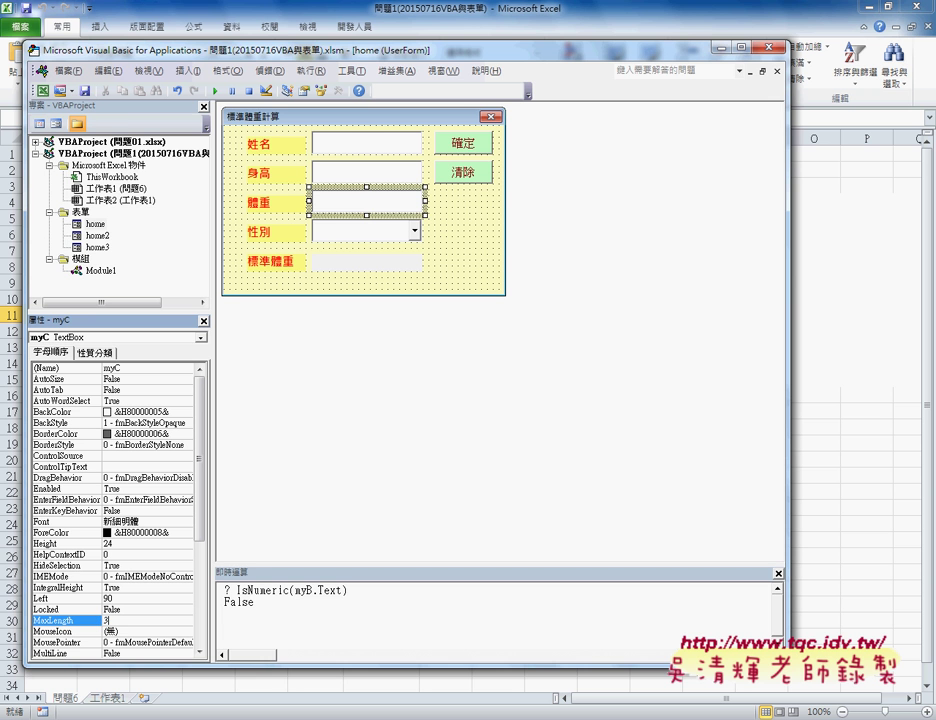
left_click(349, 146)
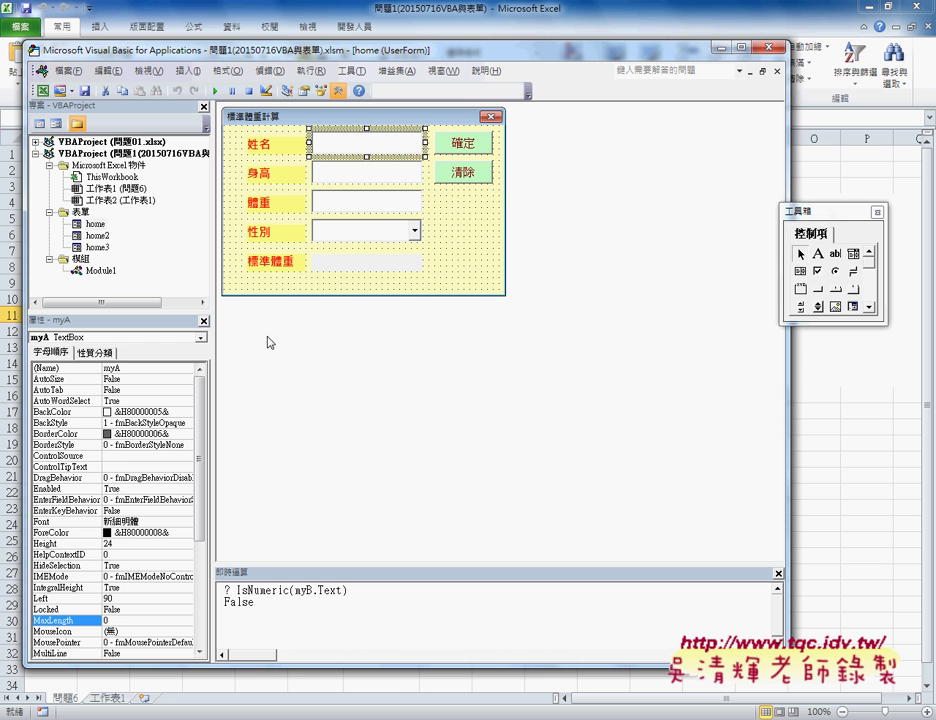
- Set the name box myA's MaxLength to 8 and start editing the myD gender combo box's MaxLength
key("F4")
type("8")
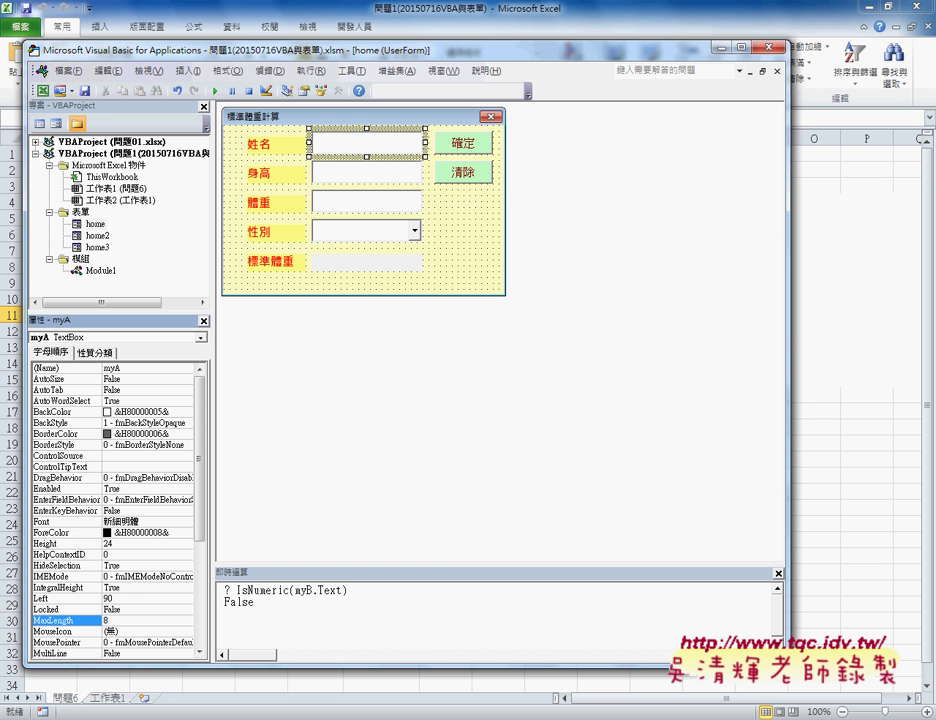
left_click(357, 233)
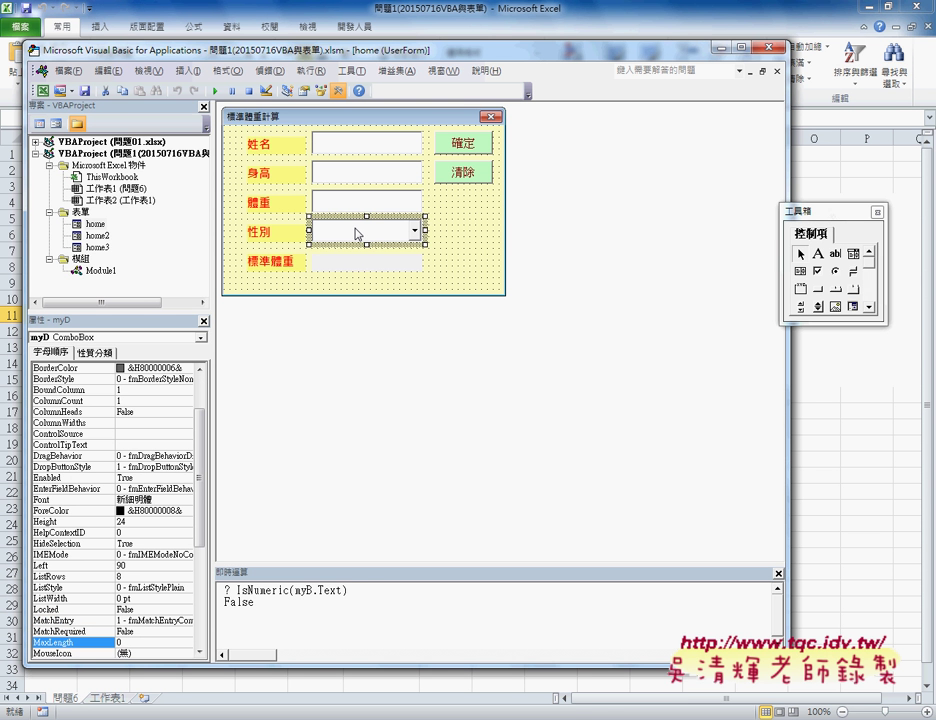
left_click(145, 643)
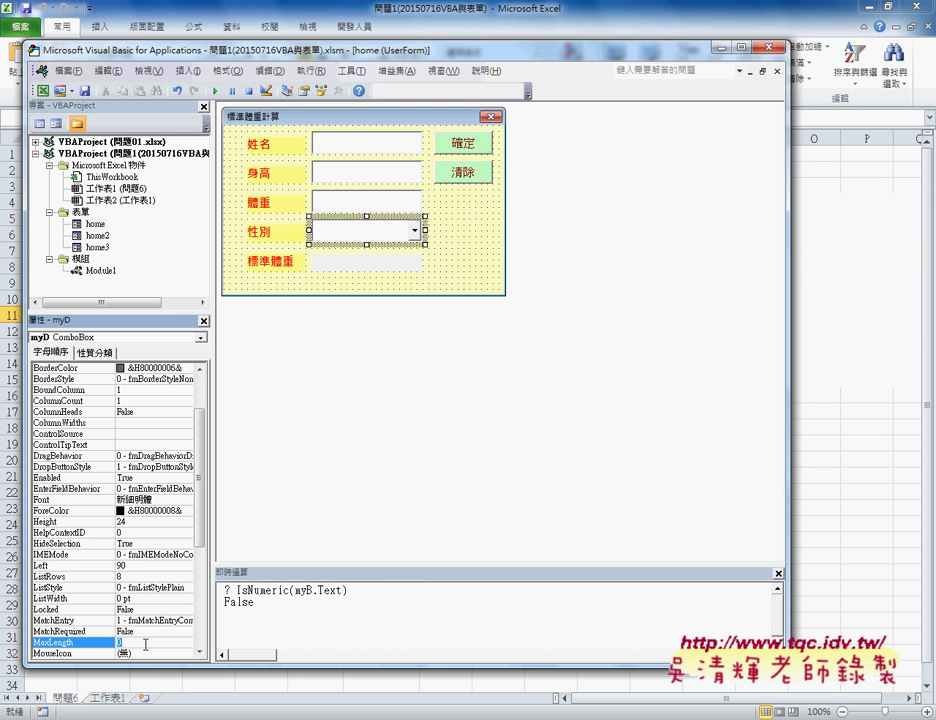
left_click(383, 262)
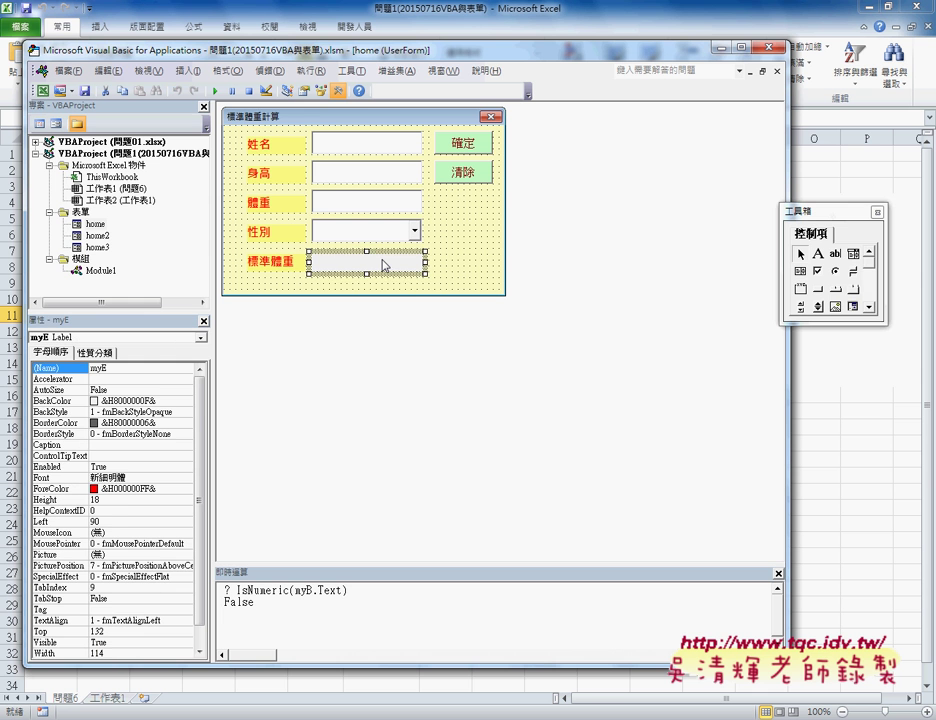